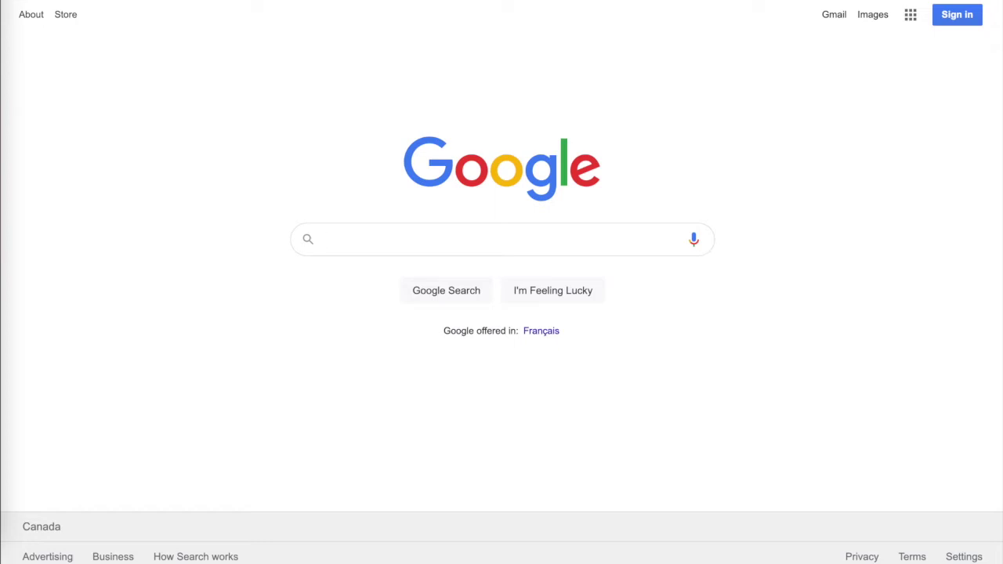
- Search Google for 'google utm builder', correcting the typo and accepting the suggestion
text(google )
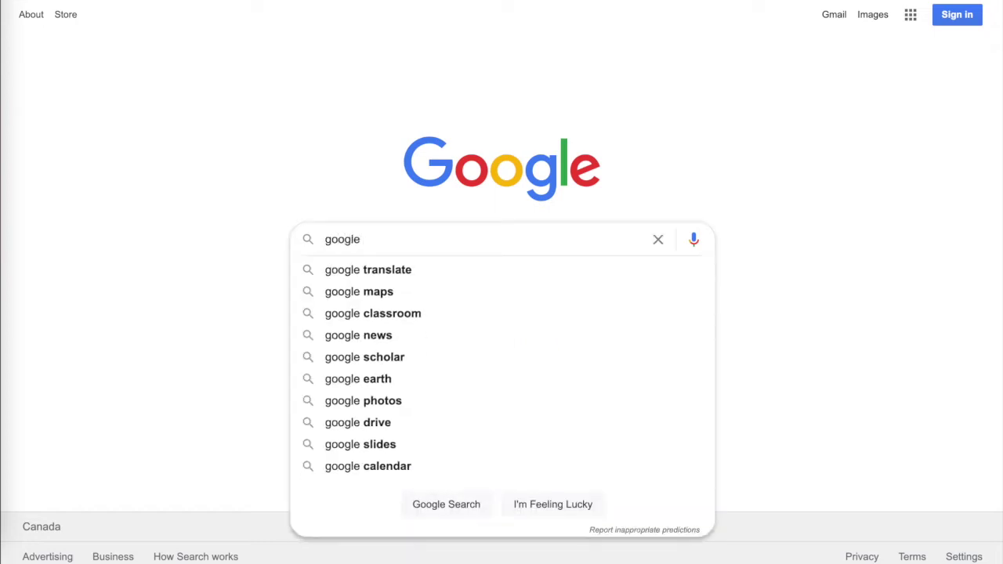
text(utm b)
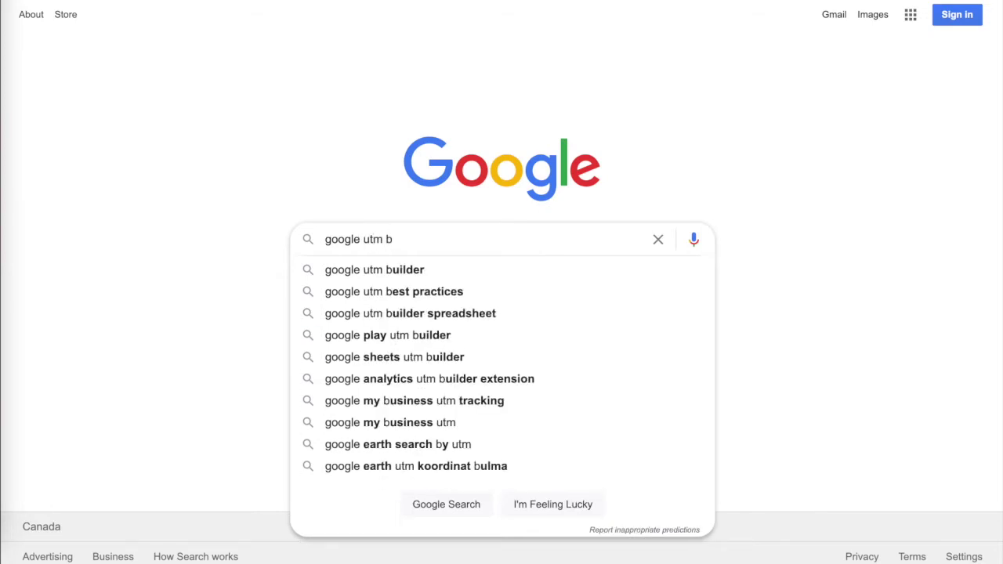
key(Down)
key(Return)
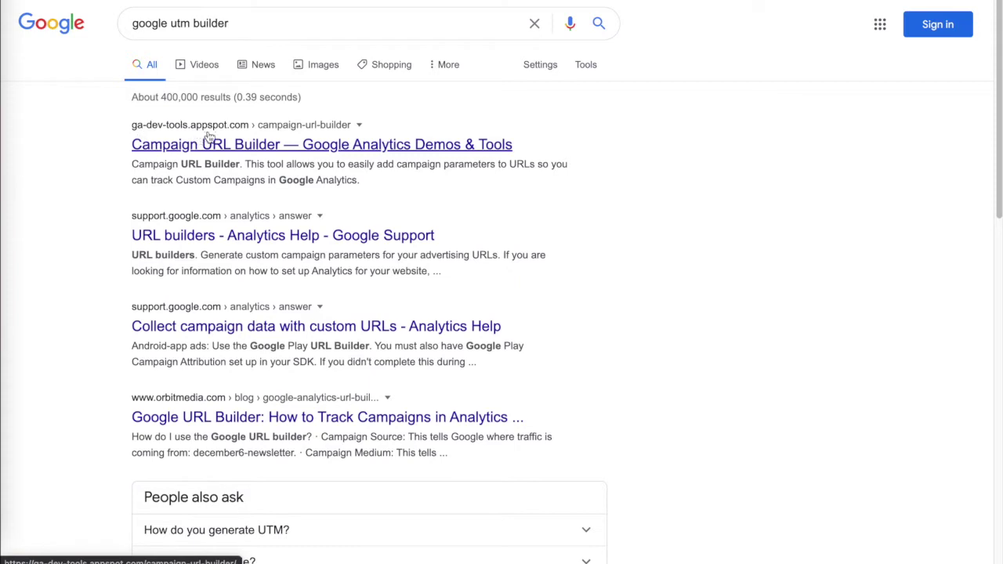
- Open the Campaign URL Builder and review its linkedin, post, fb_page_engagement, dog_picture fields
click(225, 145)
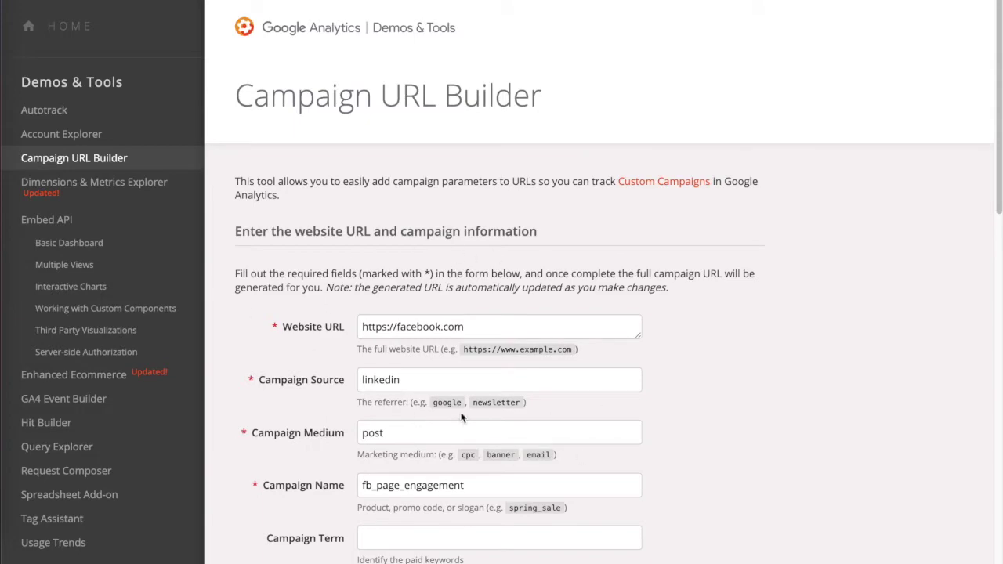
scroll(464, 420, down, 3)
scroll(462, 313, up, 1)
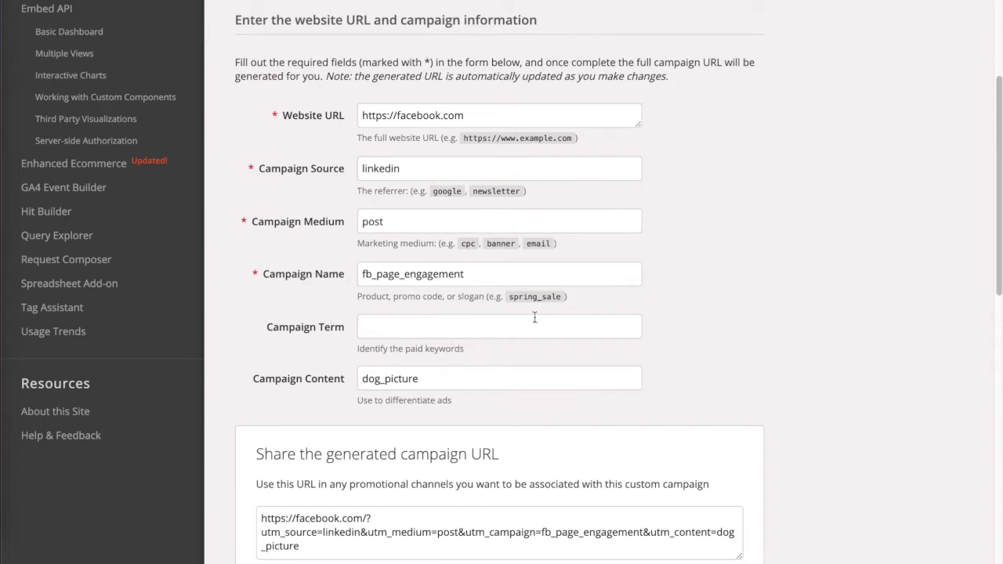
scroll(407, 201, up, 1)
scroll(438, 343, up, 3)
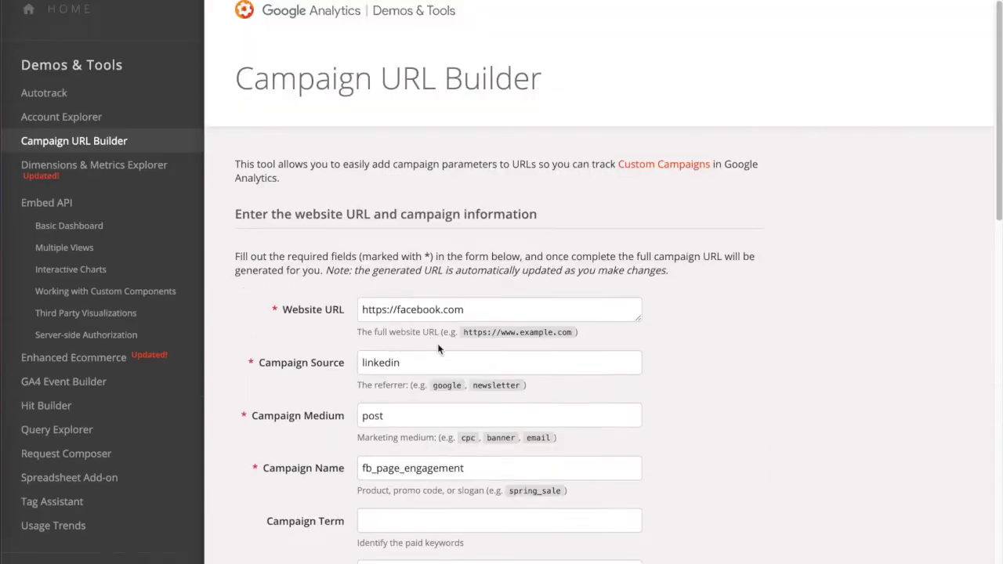
scroll(438, 367, down, 1)
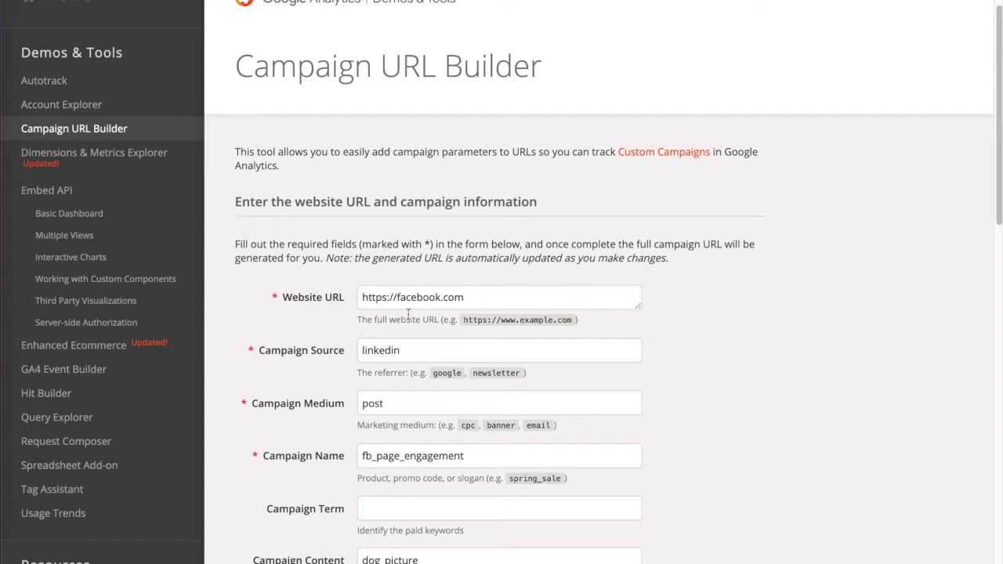
scroll(439, 312, down, 1)
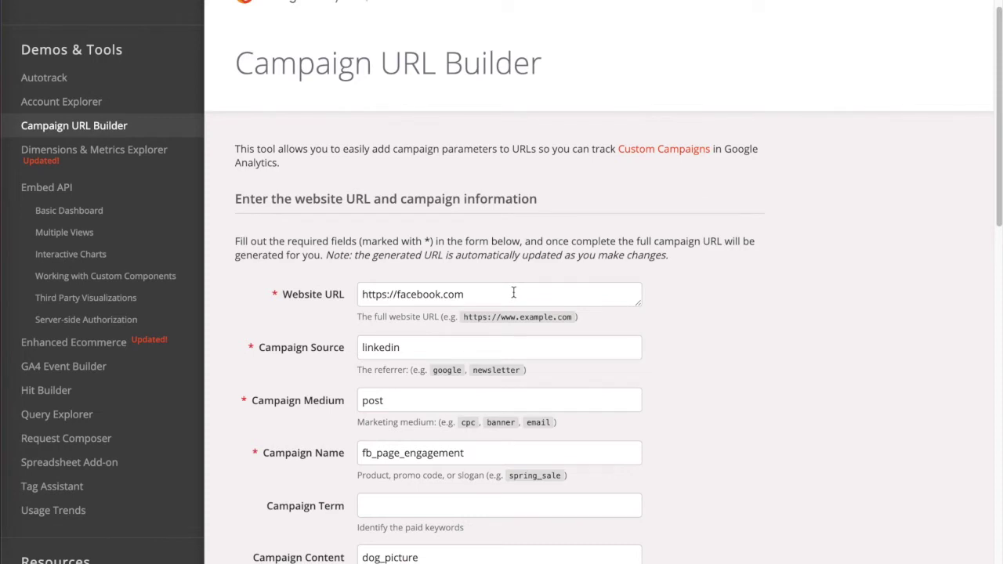
scroll(514, 293, down, 1)
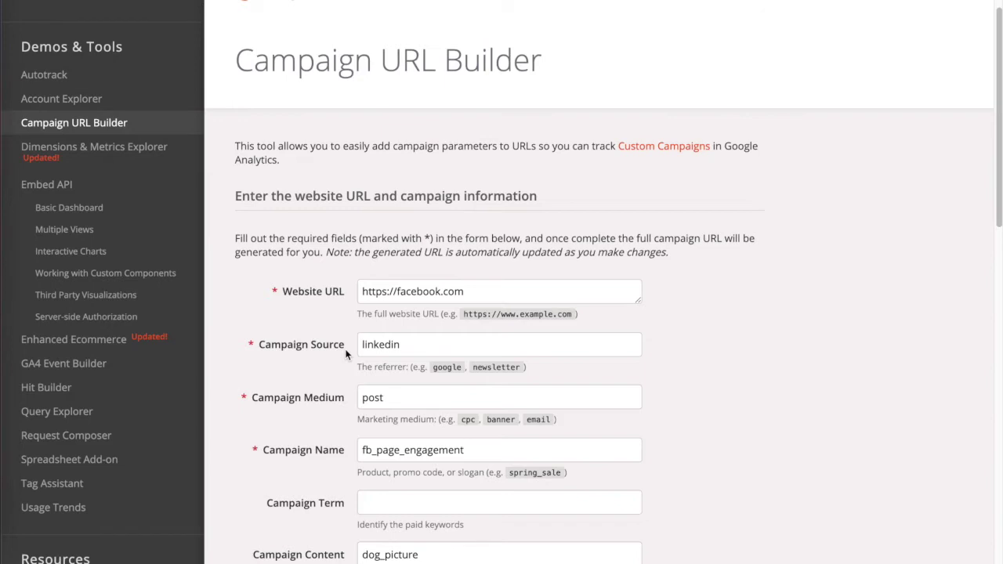
scroll(460, 344, down, 1)
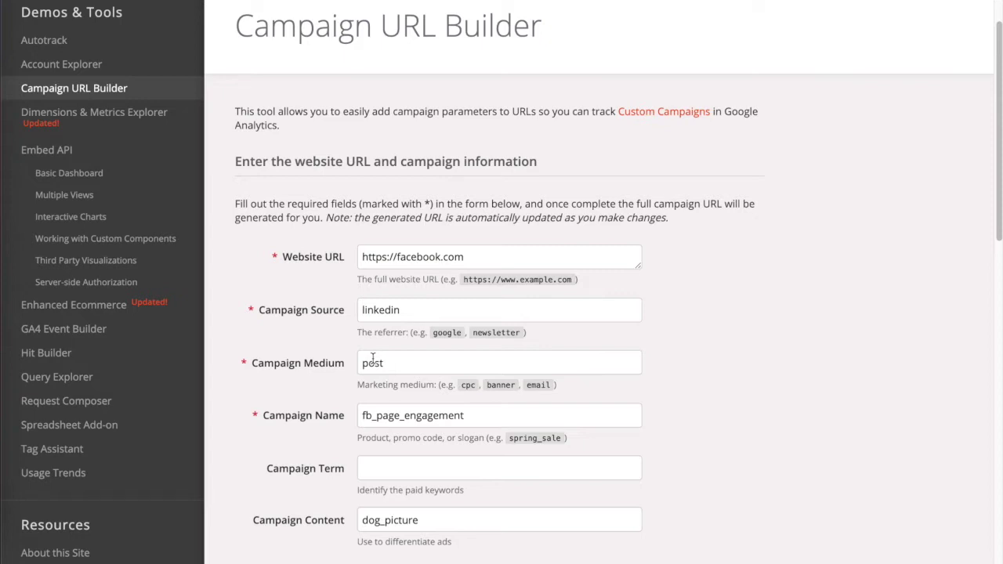
click(588, 362)
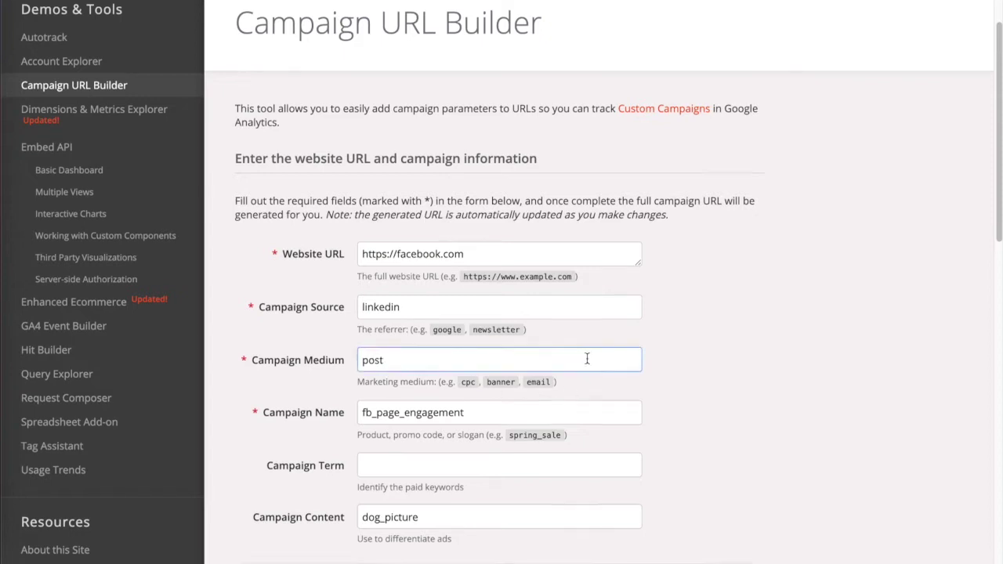
scroll(587, 359, down, 3)
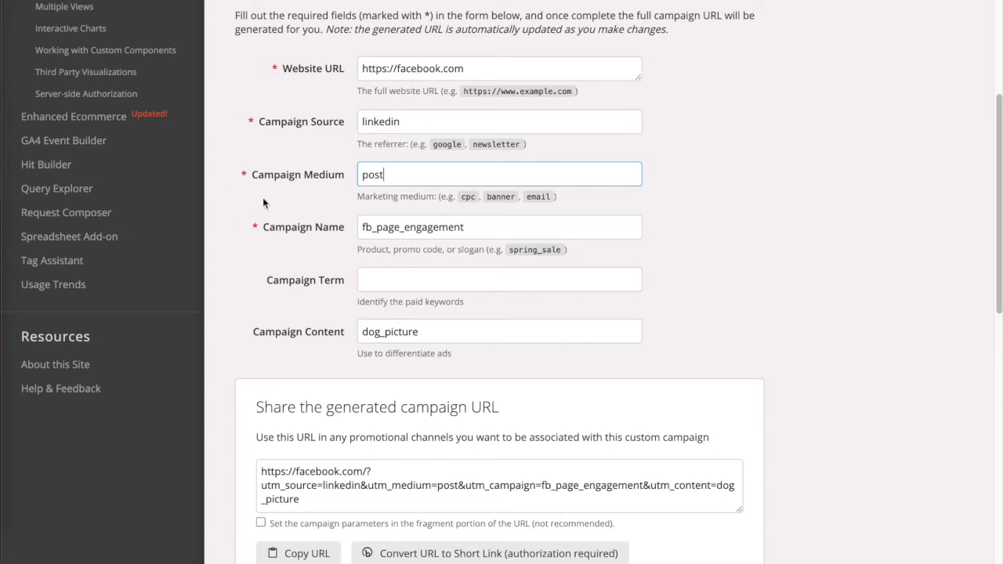
scroll(368, 223, down, 5)
scroll(381, 227, up, 2)
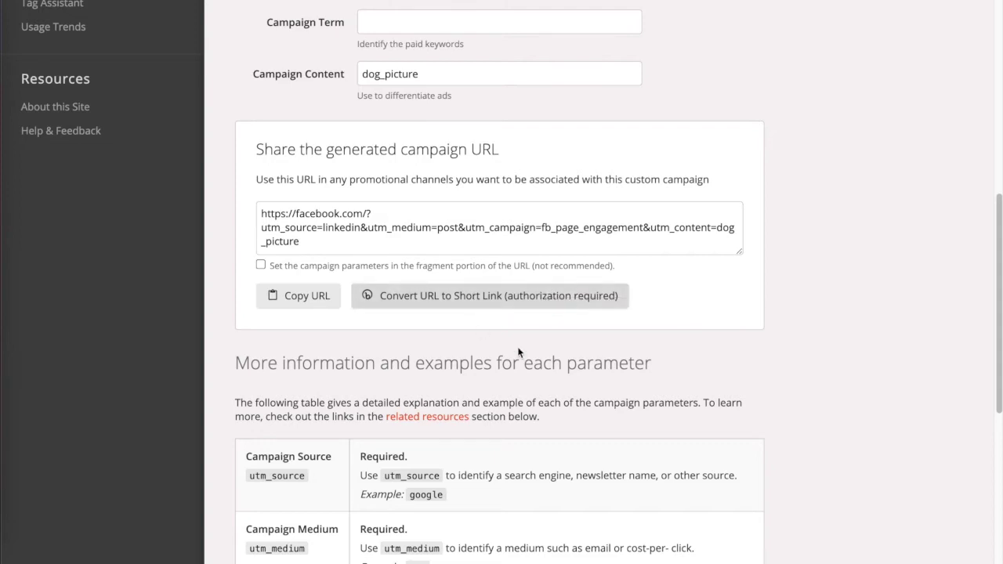
- Try shortening the campaign URL, then close the bitly window and its error banner
click(497, 297)
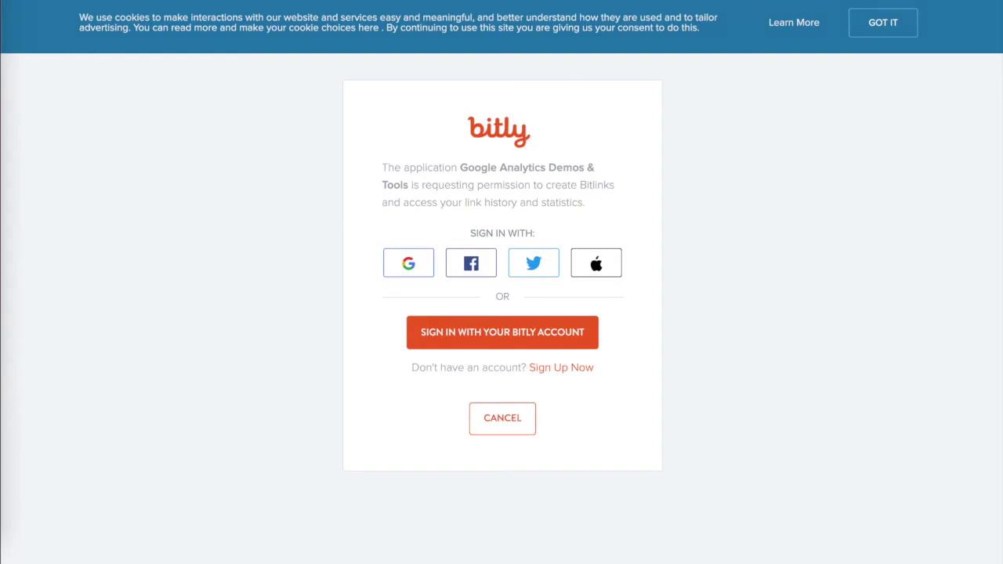
key(ctrl+w)
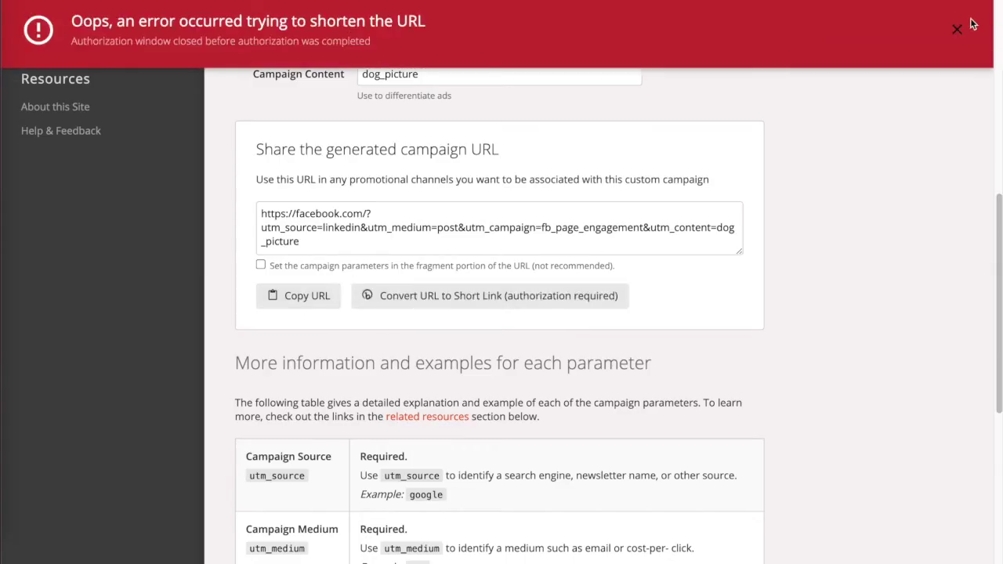
click(957, 29)
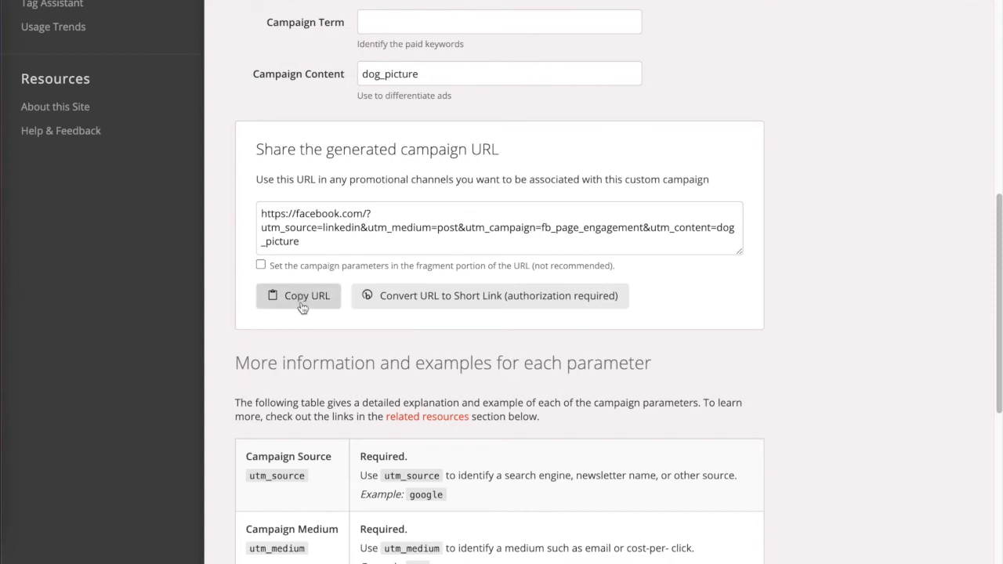
- Copy the campaign URL, leaving the parameters in the query string rather than the fragment
click(303, 307)
click(464, 267)
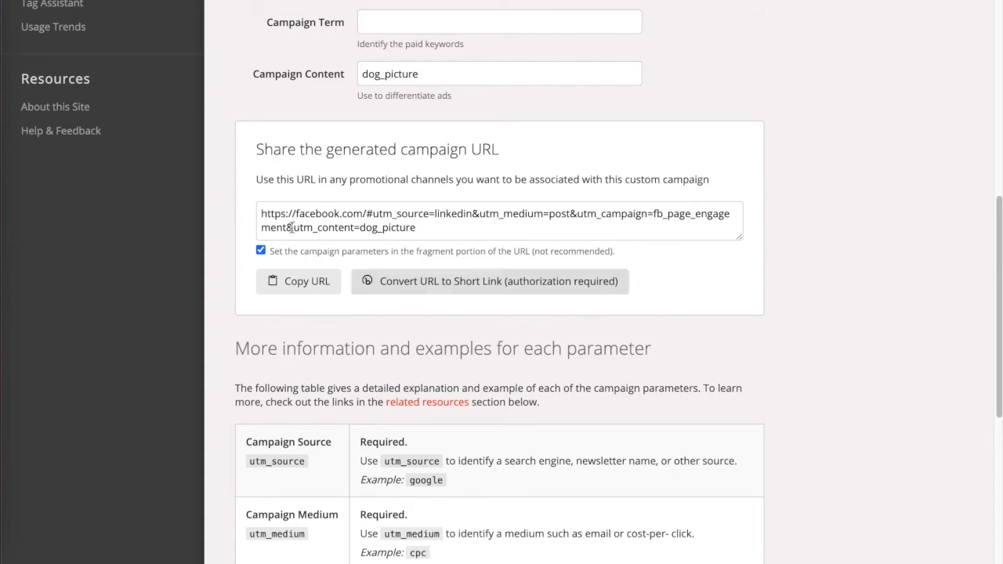
click(395, 251)
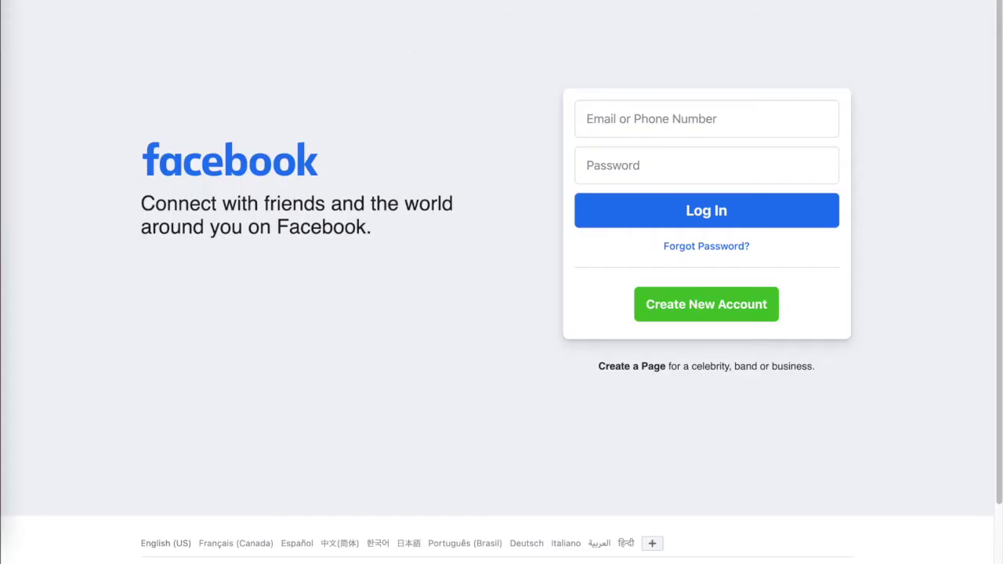
- Paste the UTM-tagged facebook.com URL into the address bar and load it
key(super+v)
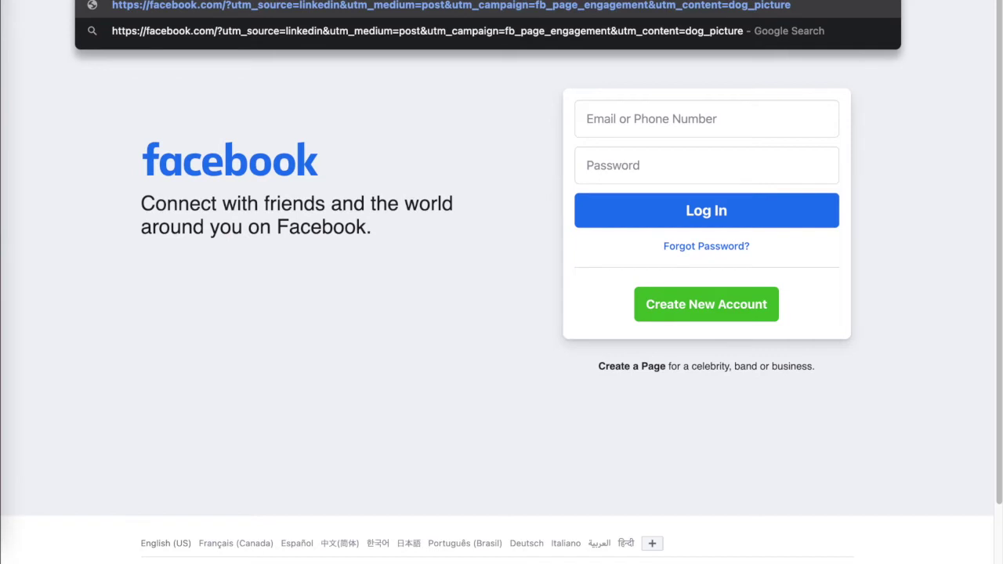
key(Return)
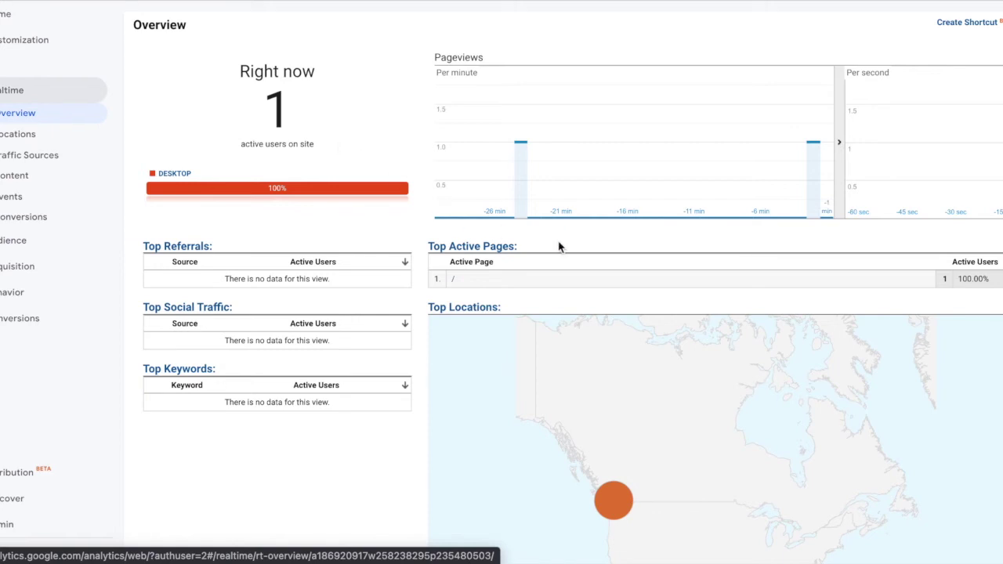
- Scroll the Realtime Overview to check the 2 active users and the locations map
scroll(566, 244, down, 1)
scroll(566, 244, down, 1)
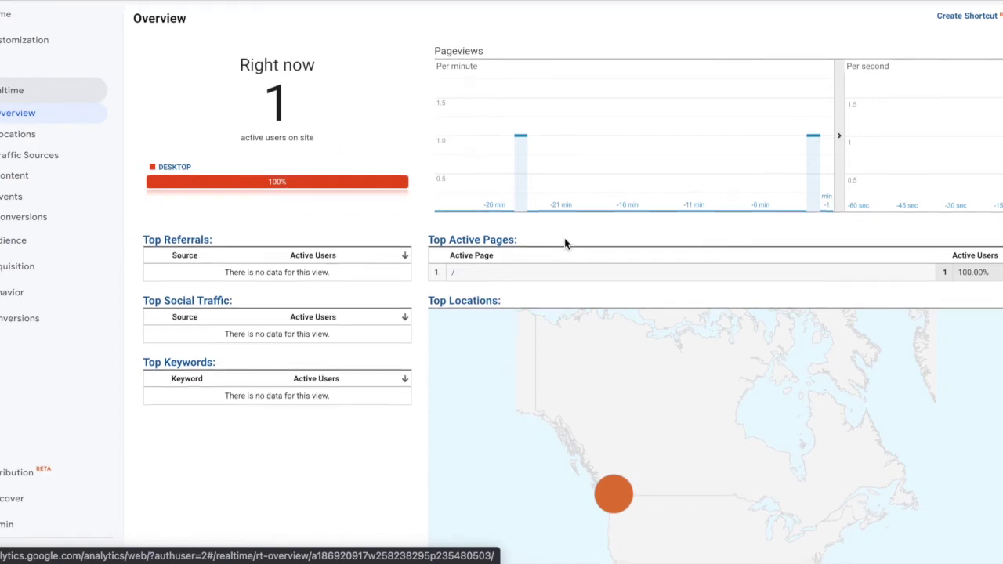
scroll(566, 244, up, 1)
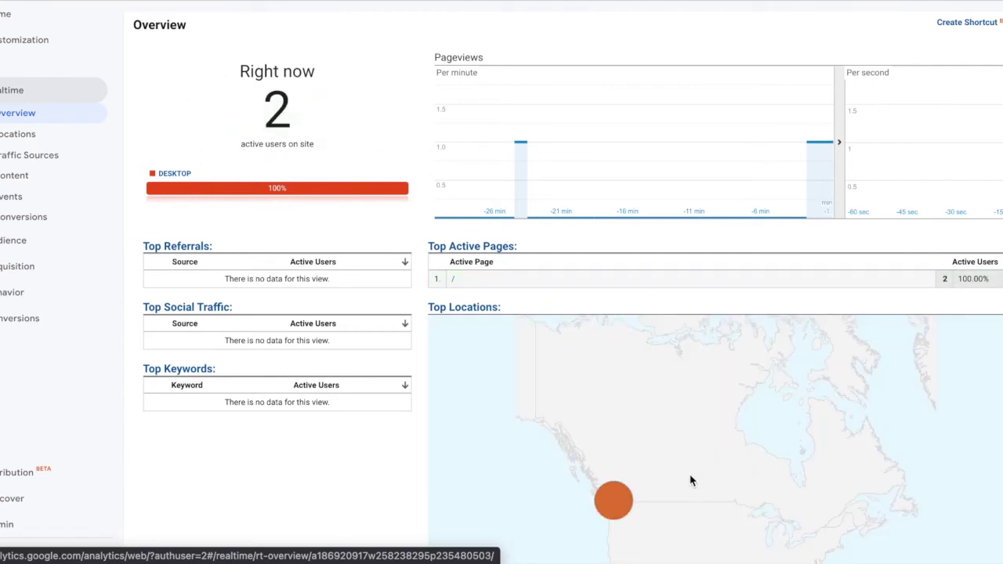
scroll(644, 412, down, 2)
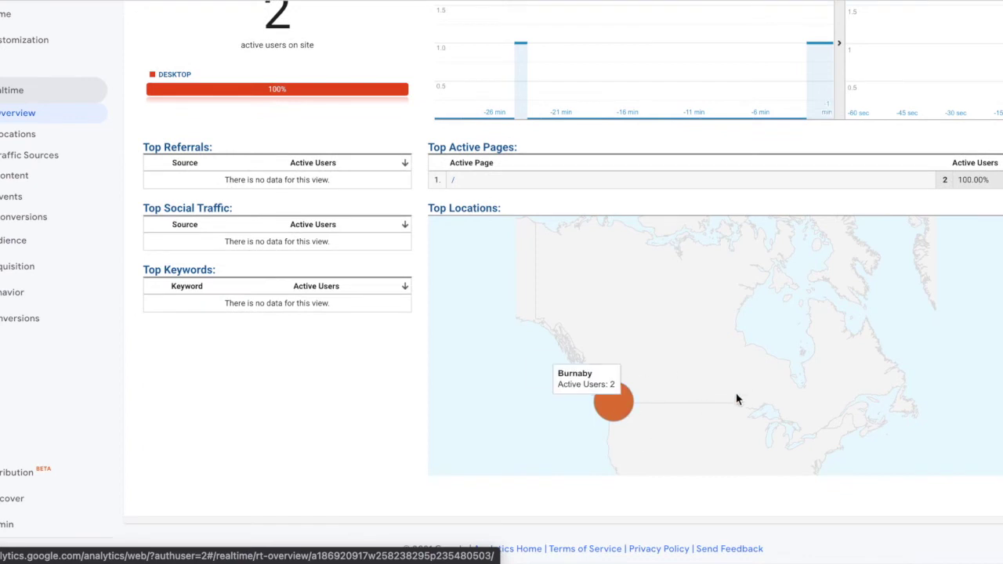
scroll(709, 387, up, 2)
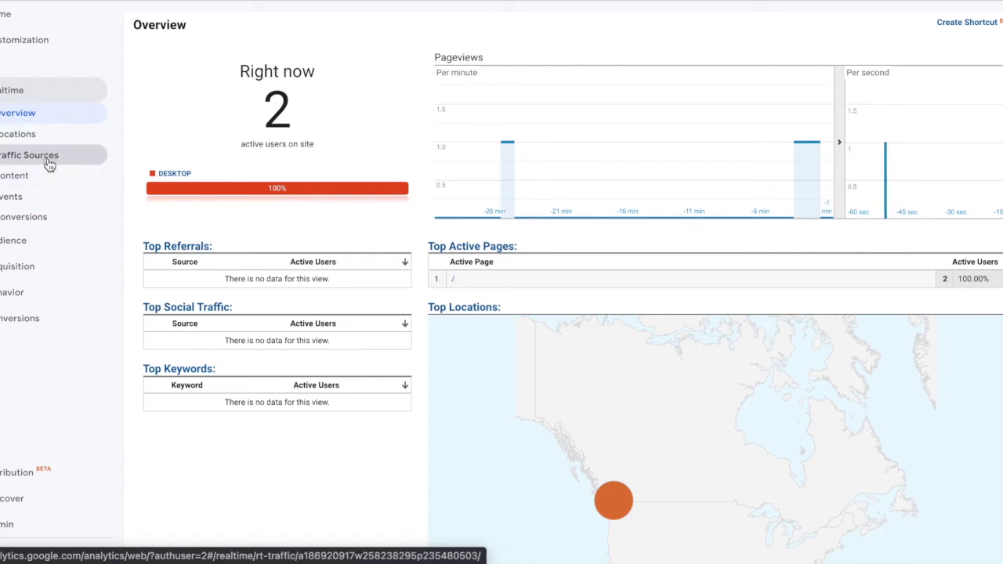
- Open Realtime Traffic Sources and filter it to Campaign traffic from linkedin / post
click(48, 161)
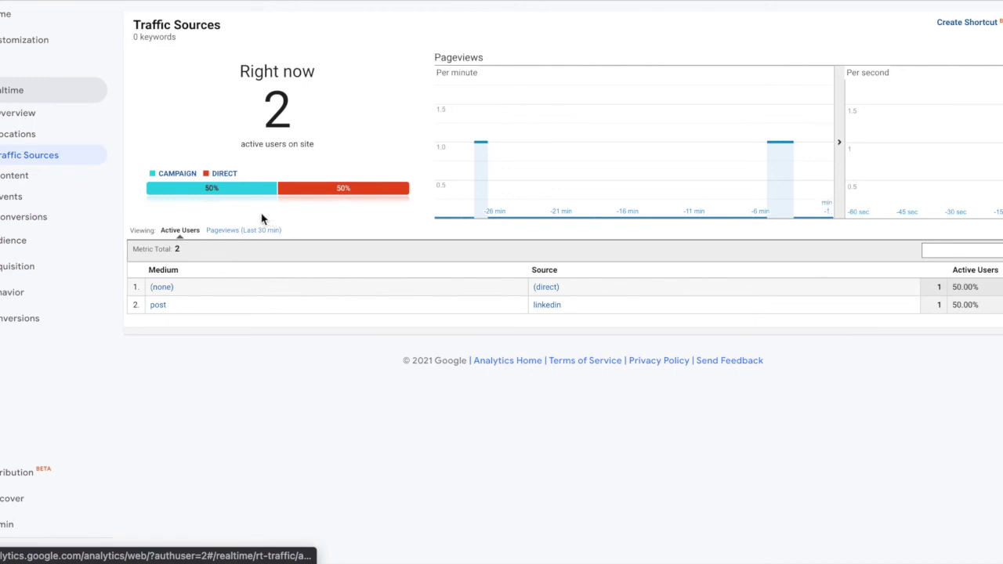
click(176, 174)
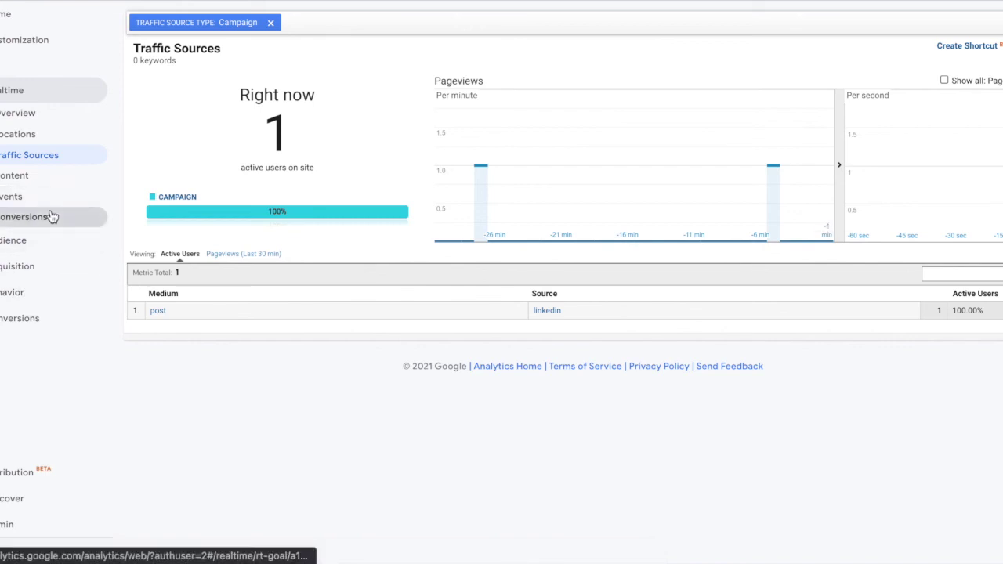
- Go to Acquisition > Campaigns > All Campaigns and drill into the organic_UTMs campaign
click(40, 266)
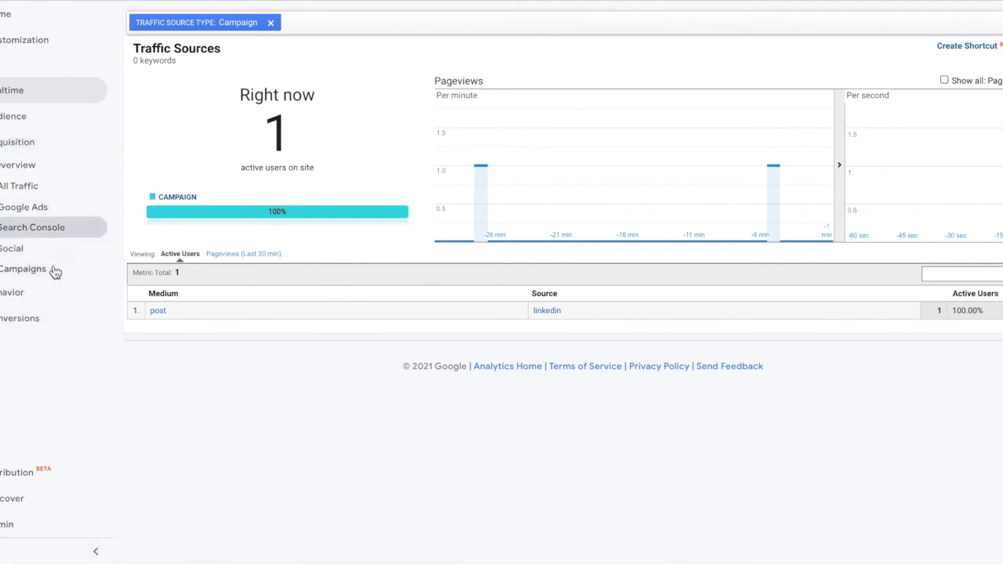
click(105, 272)
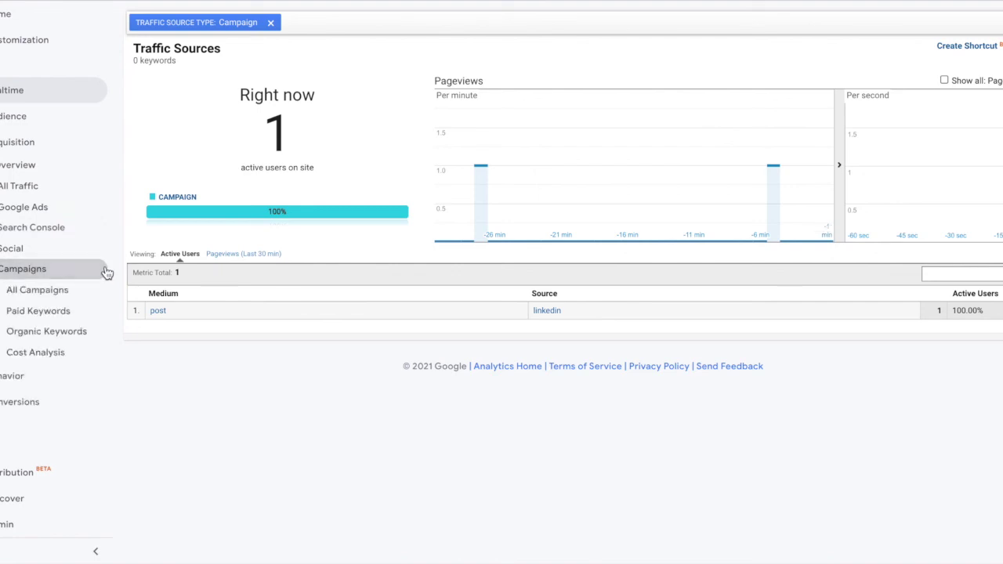
click(17, 290)
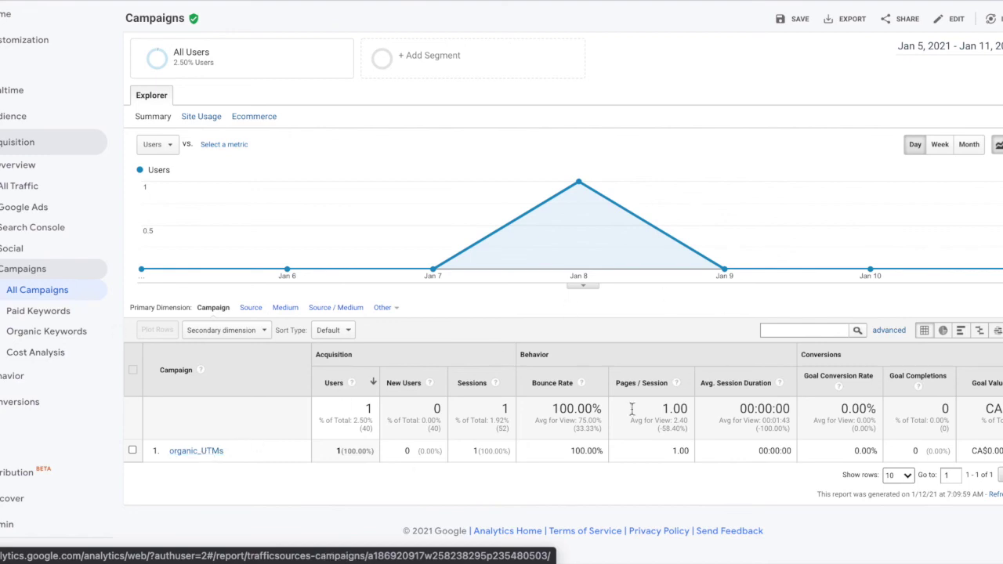
click(196, 453)
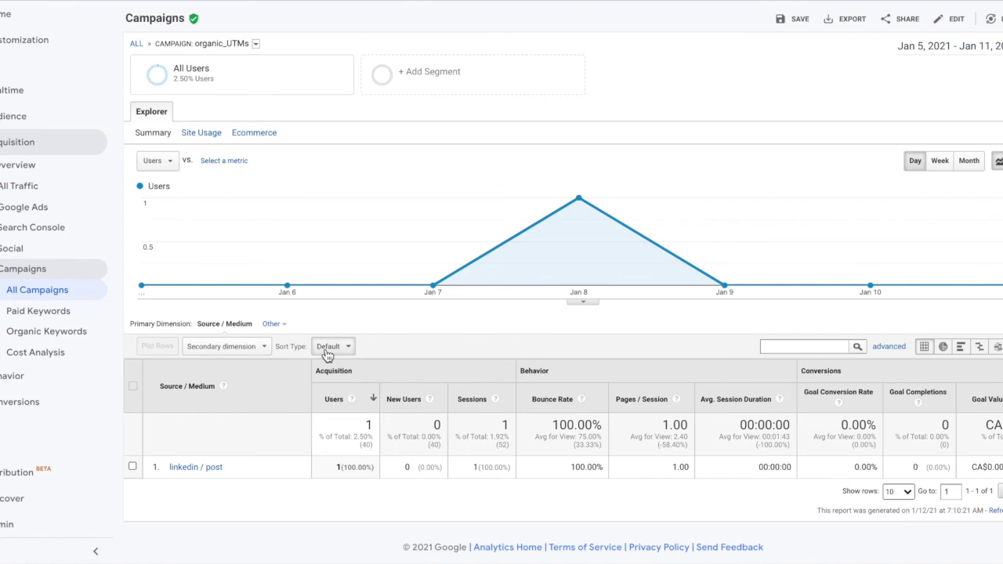
click(265, 349)
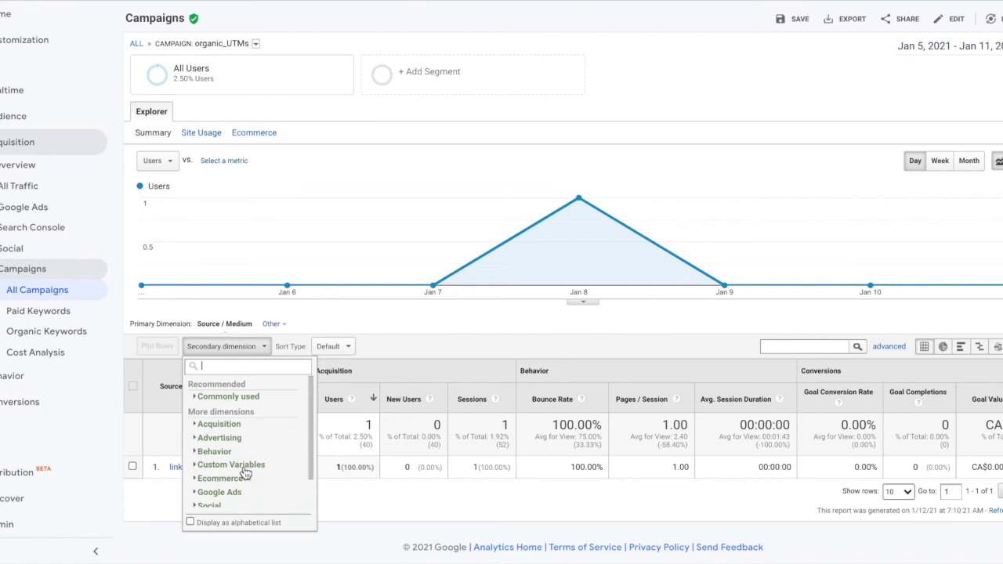
- Choose Advertising > Ad Content as secondary dimension, revealing ipad_pro_image for linkedin / post
scroll(246, 474, down, 1)
scroll(245, 474, down, 2)
scroll(247, 474, up, 2)
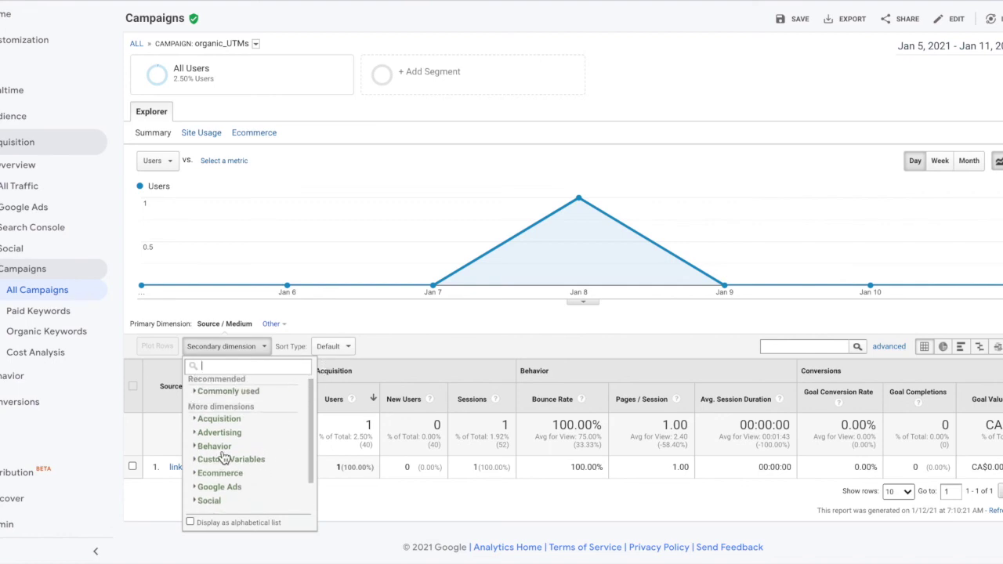
click(196, 434)
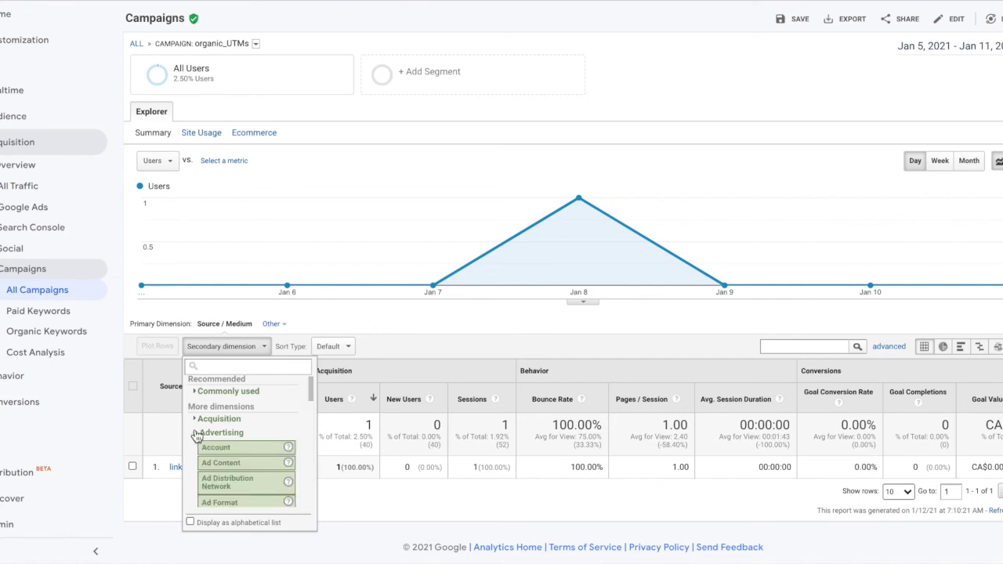
scroll(240, 467, down, 1)
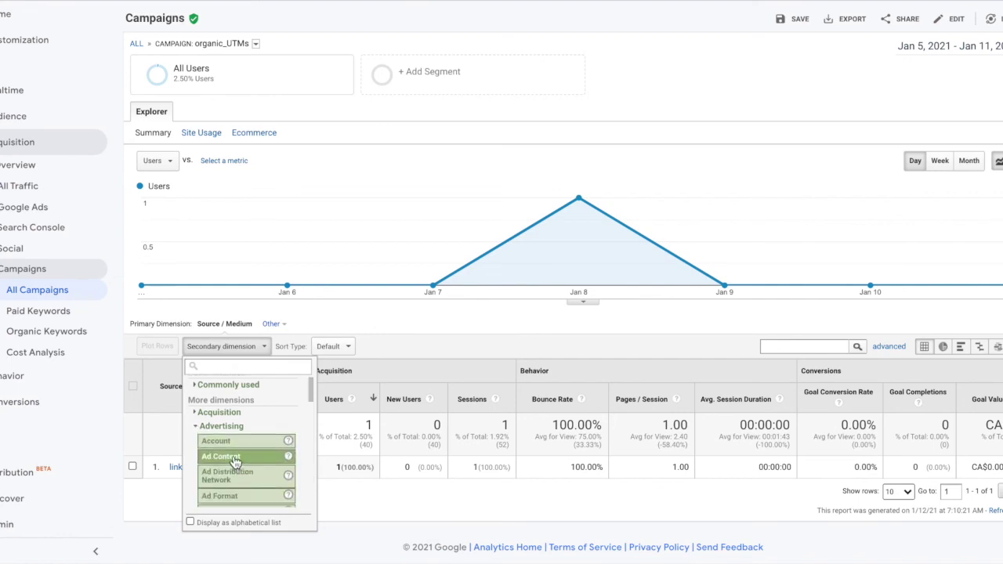
click(235, 457)
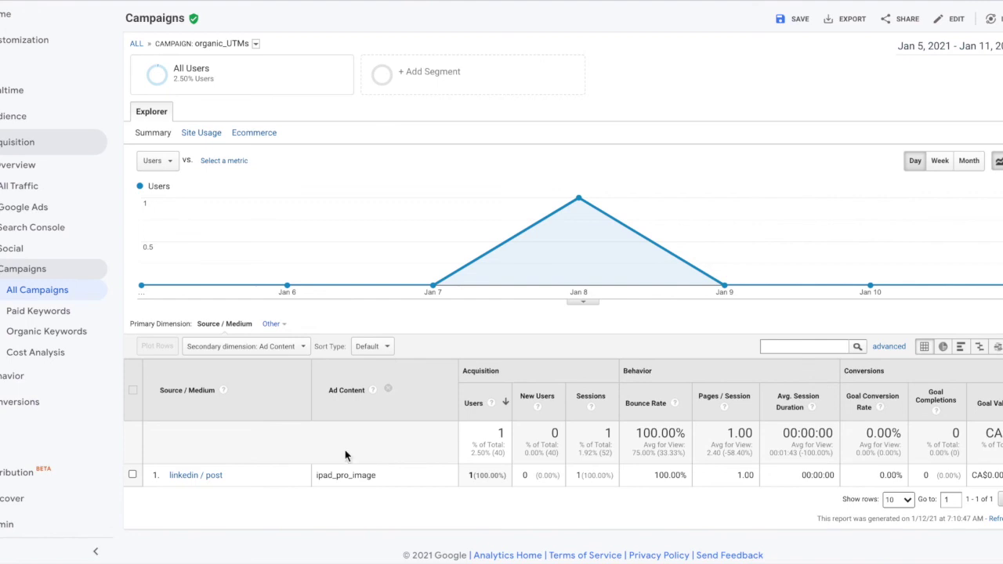
mouse_move(372, 390)
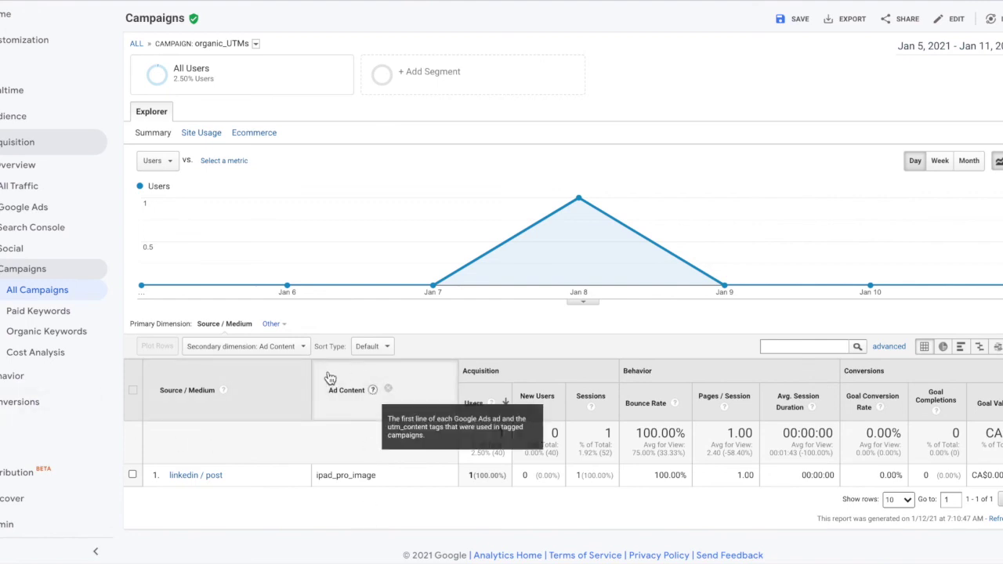